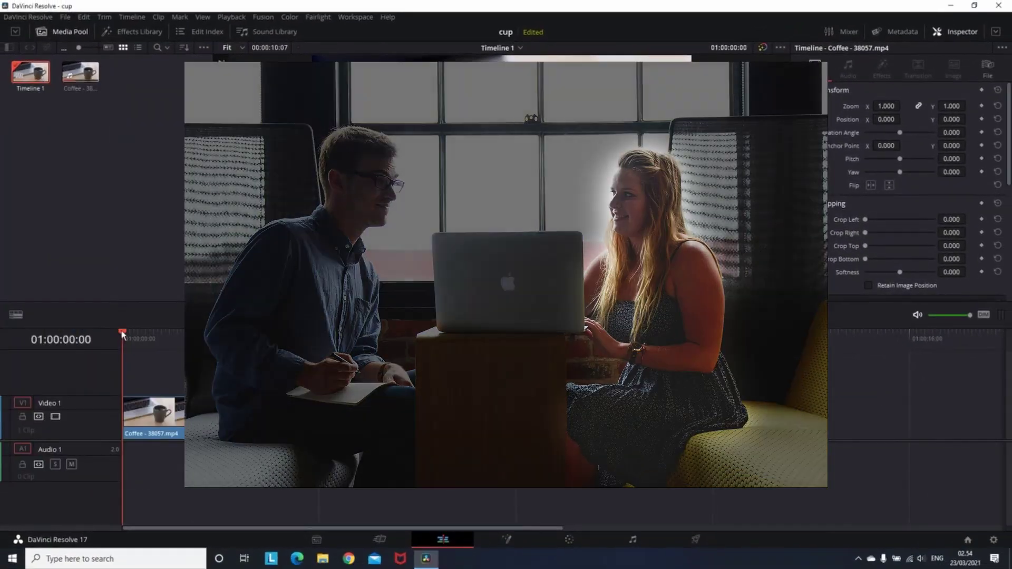
Preview and scrub the coffee cup clip, then select it on Video 1.
key(space)
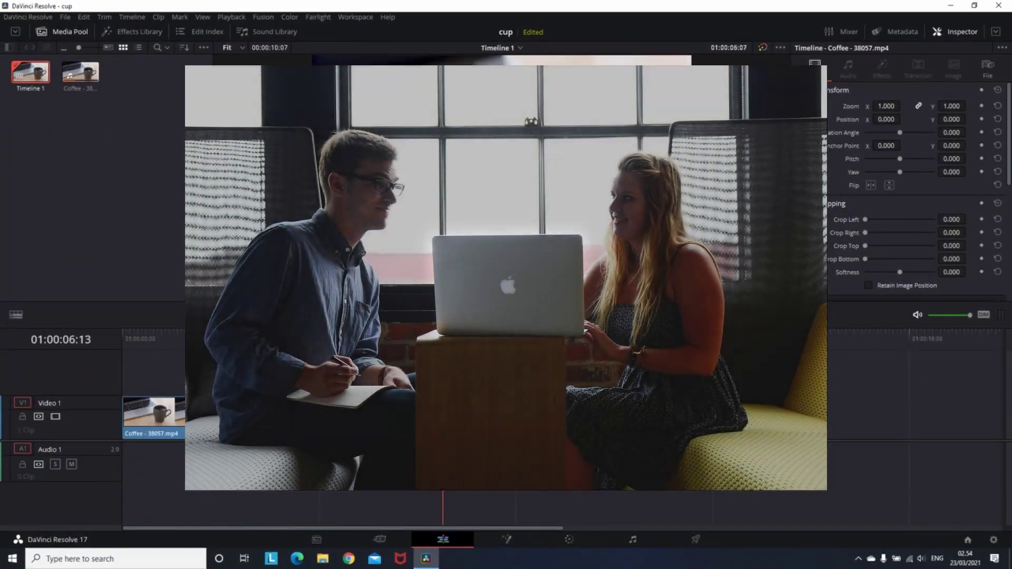
mouse_move(545, 332)
mouse_down()
mouse_move(607, 333)
mouse_move(123, 333)
mouse_up()
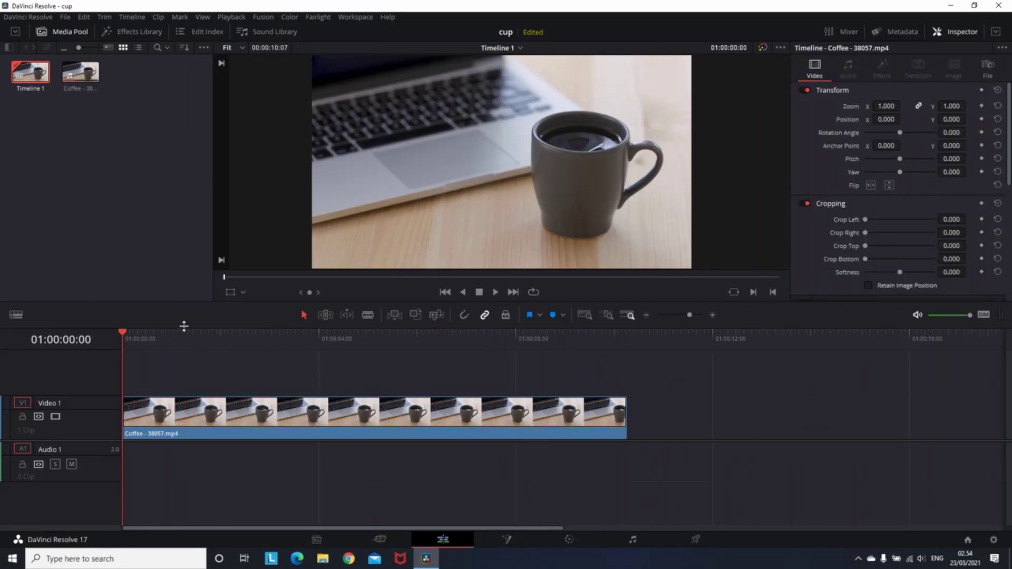
click(291, 408)
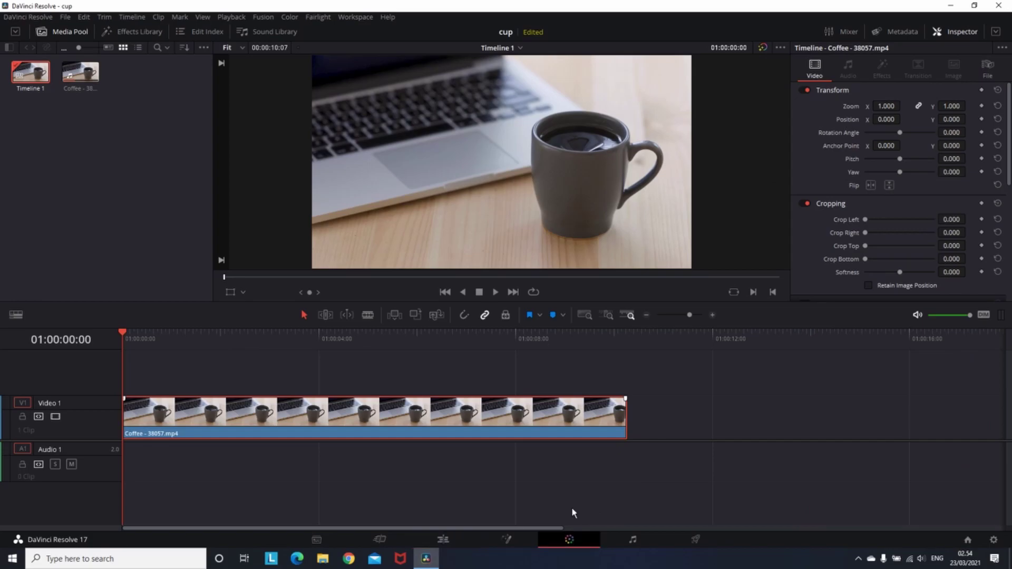
On the Color page, draw a Curve mask around the coffee cup and invert it.
click(569, 540)
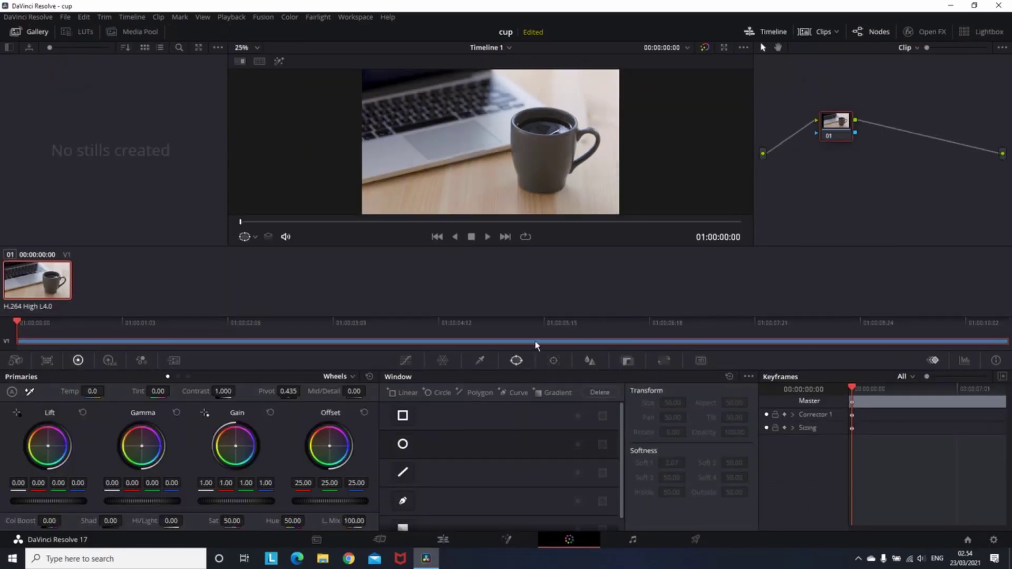
click(553, 361)
click(519, 360)
click(406, 501)
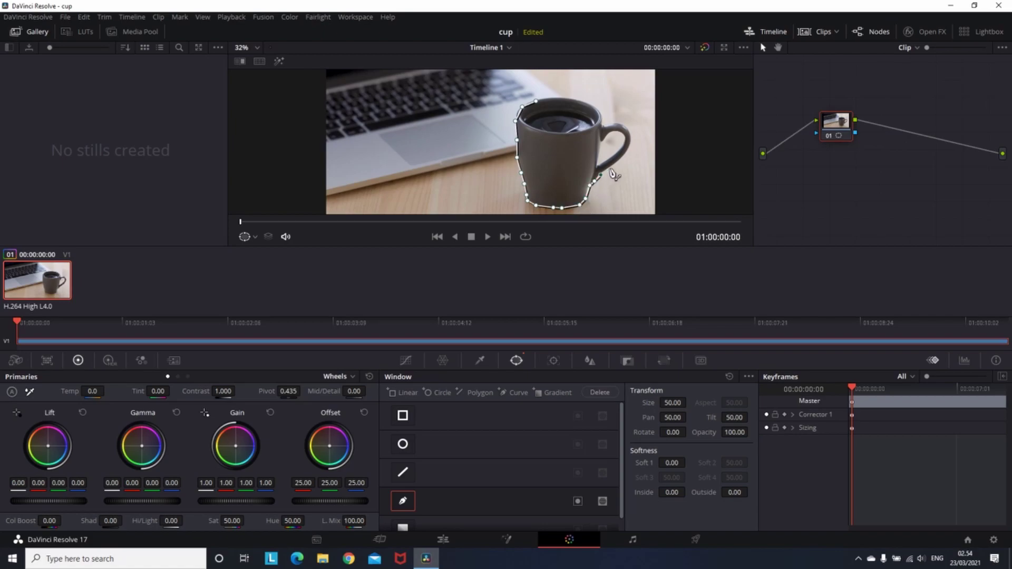
scroll(537, 103, down, 2)
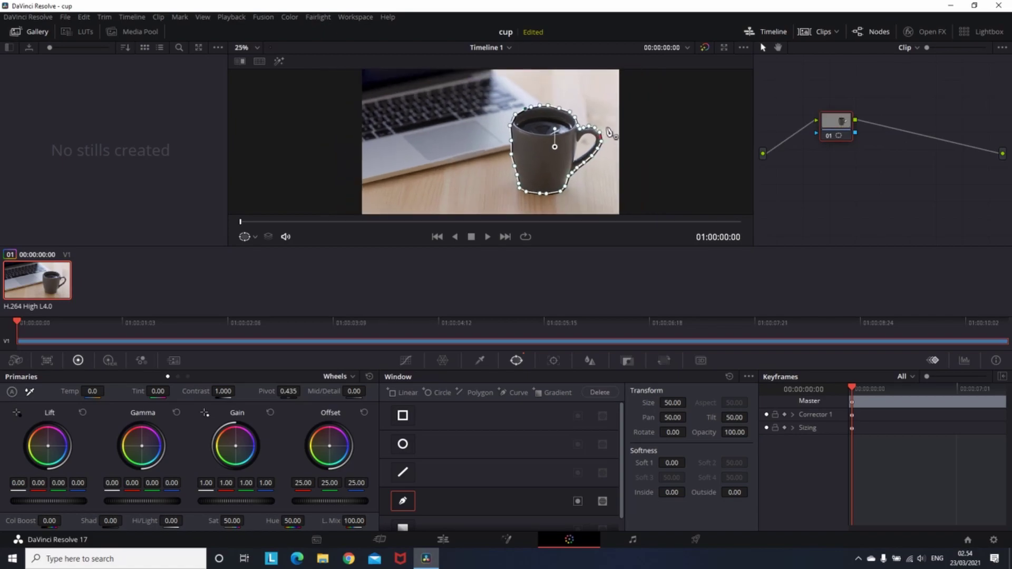
click(578, 501)
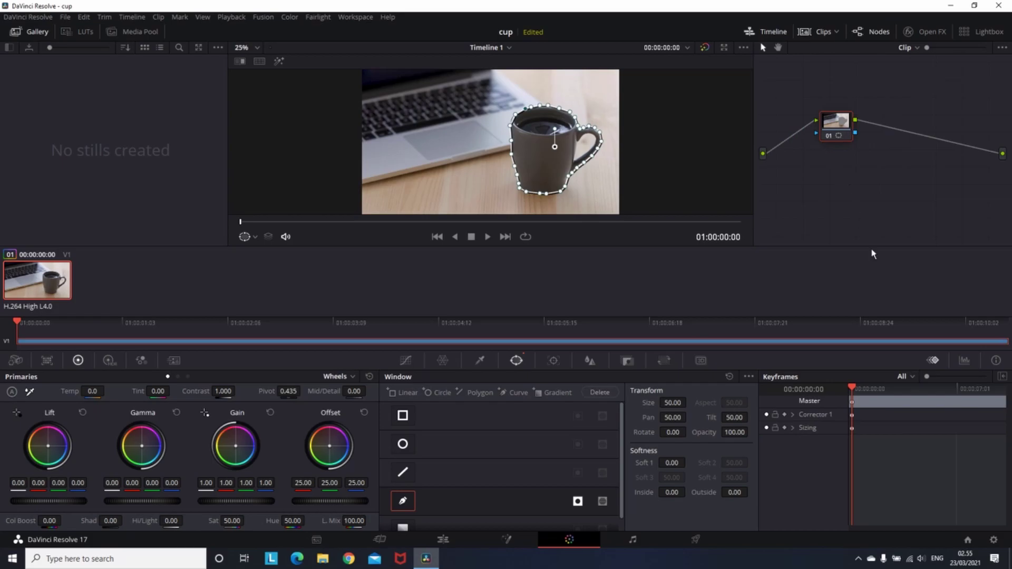
Switch the Color page palette from the parade scopes back to the Keyframes timeline.
click(966, 361)
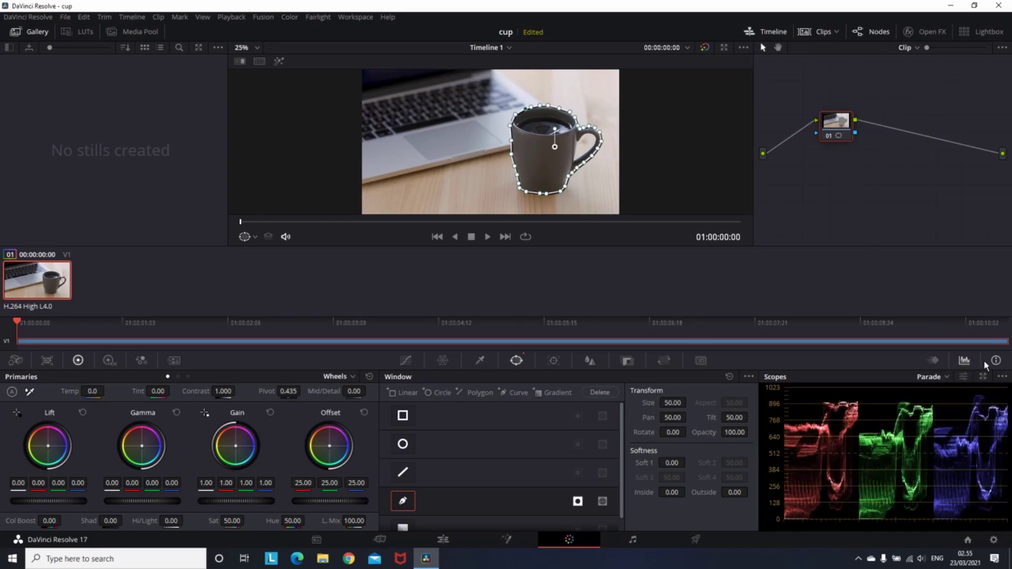
click(995, 361)
click(935, 361)
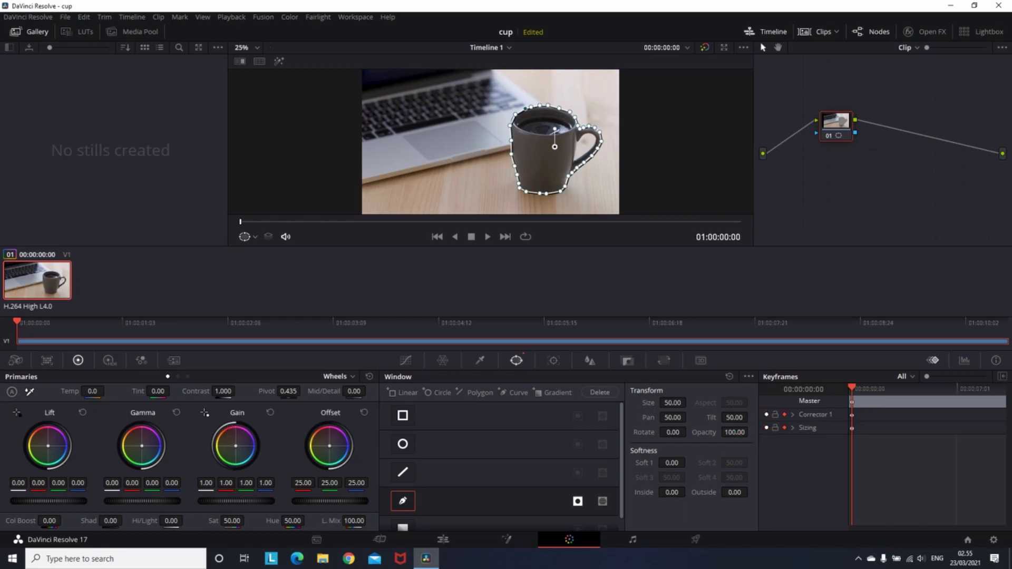
Key gain at 1.01 with a slightly softened cup mask edge, then advance the playhead.
drag(238, 501, 267, 500)
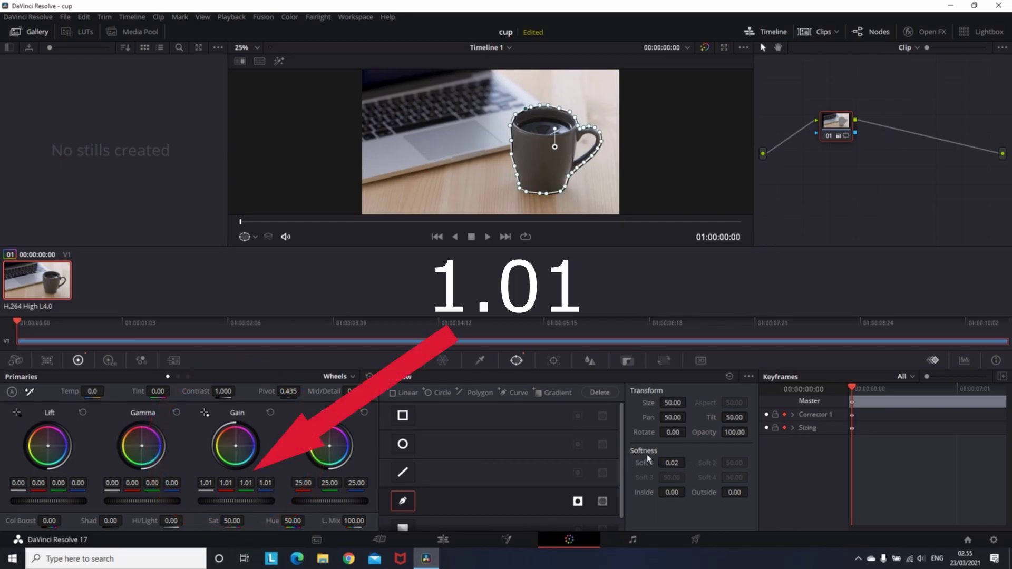
drag(734, 491, 750, 491)
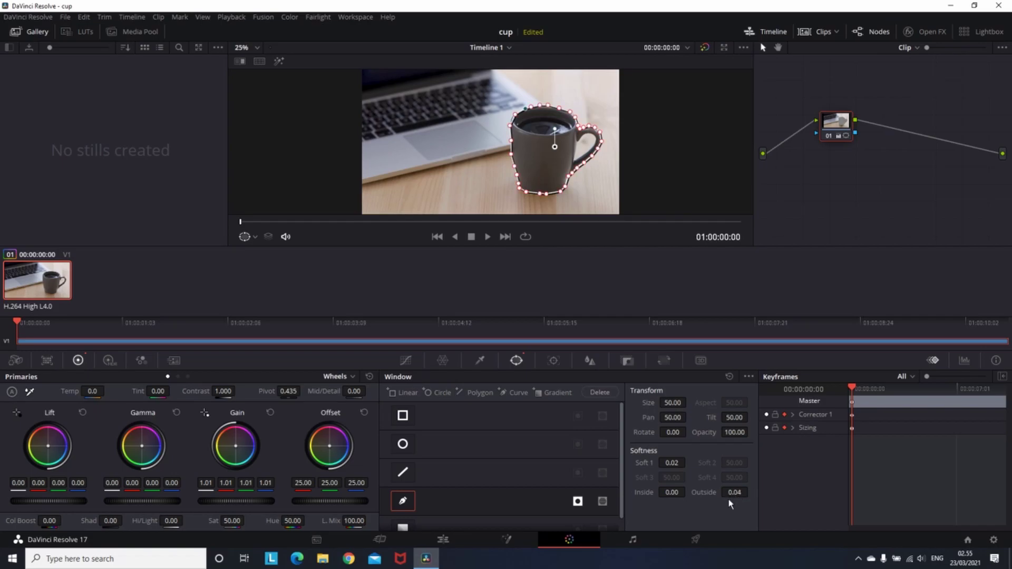
double_click(735, 492)
drag(854, 390, 880, 390)
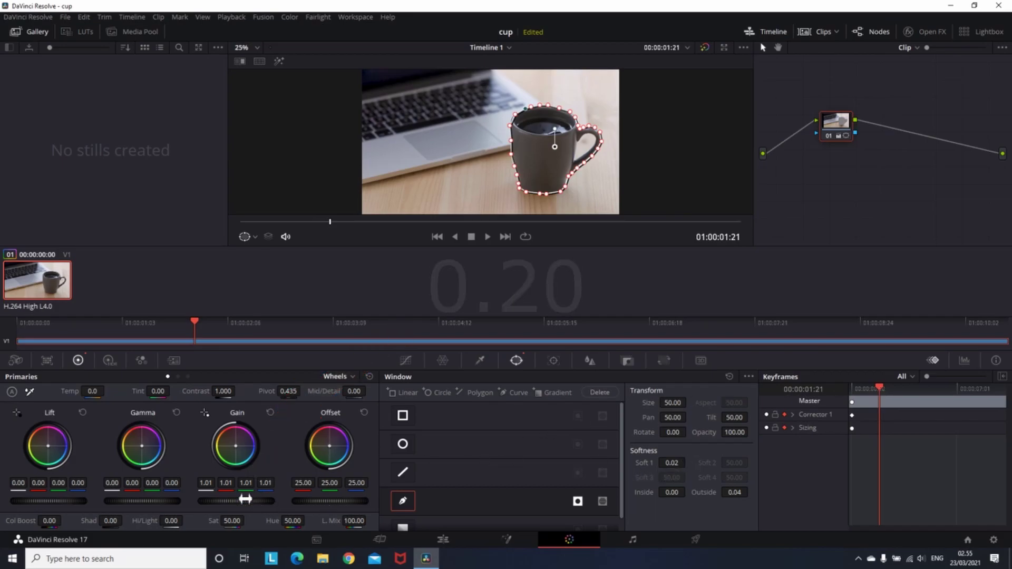
Drop gain to 0.20, raise Soft 1 to 10.00 and widen Outside softness.
drag(245, 500, 204, 500)
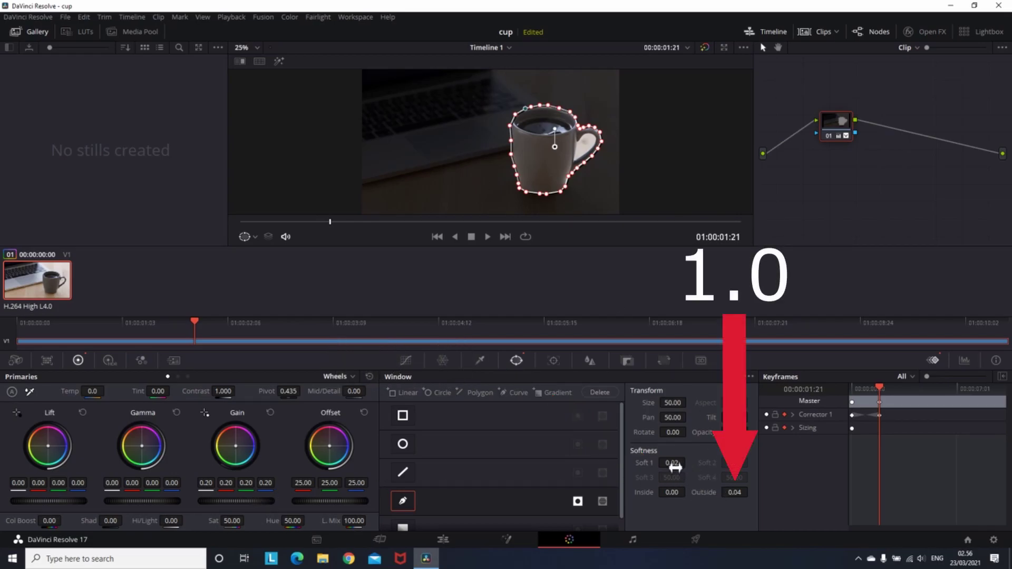
drag(673, 463, 690, 461)
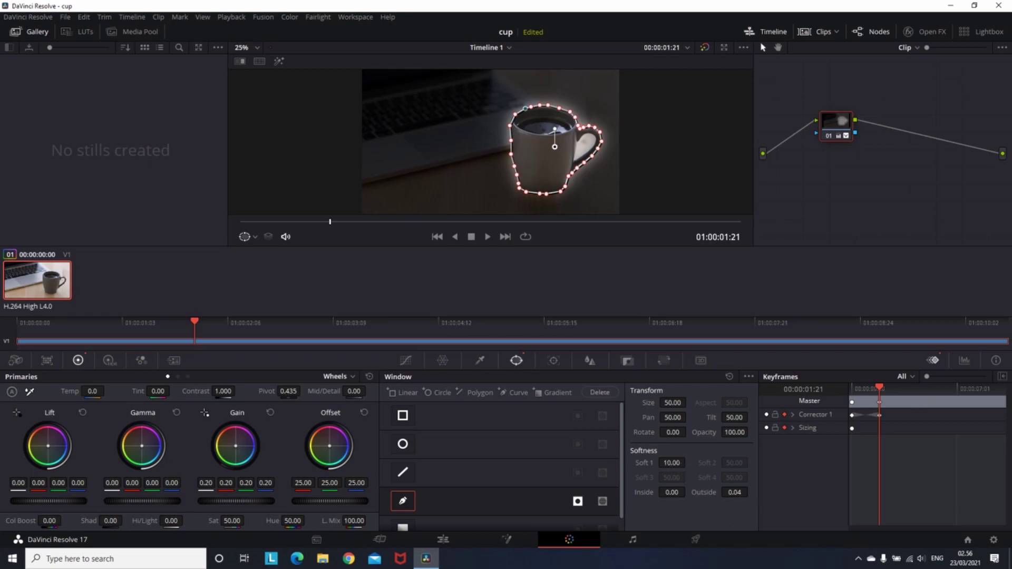
drag(736, 492, 752, 492)
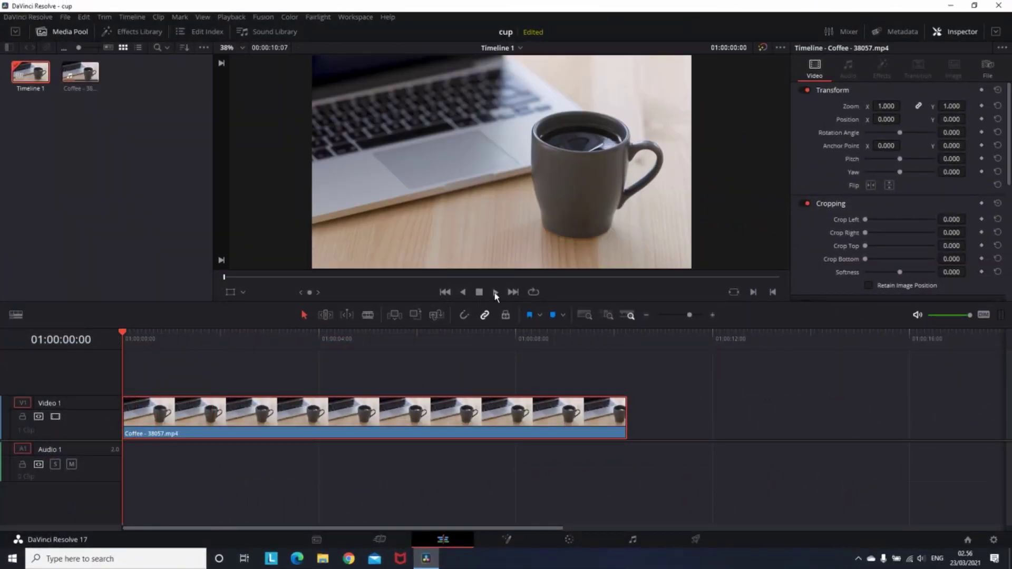
click(496, 292)
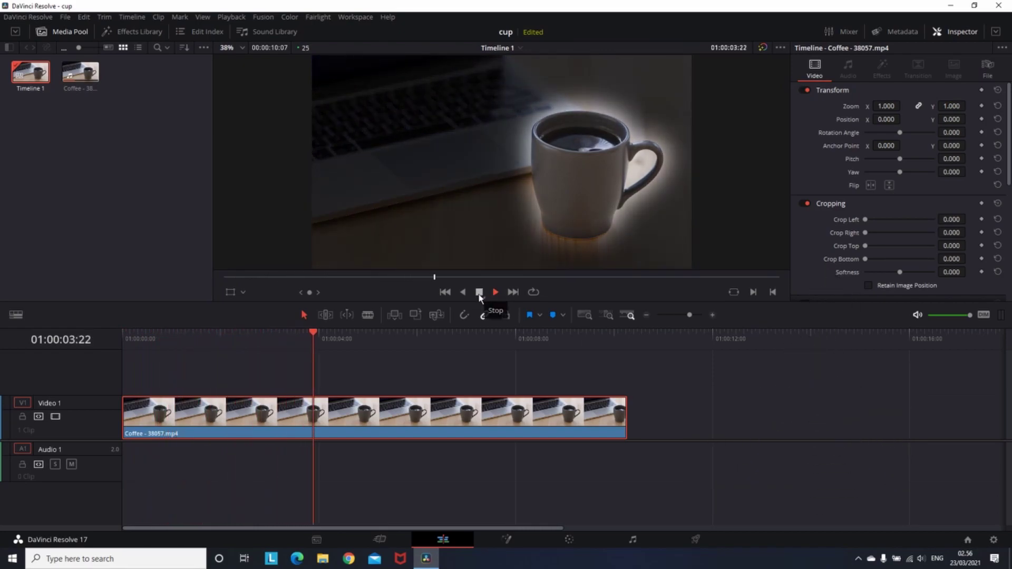
click(480, 292)
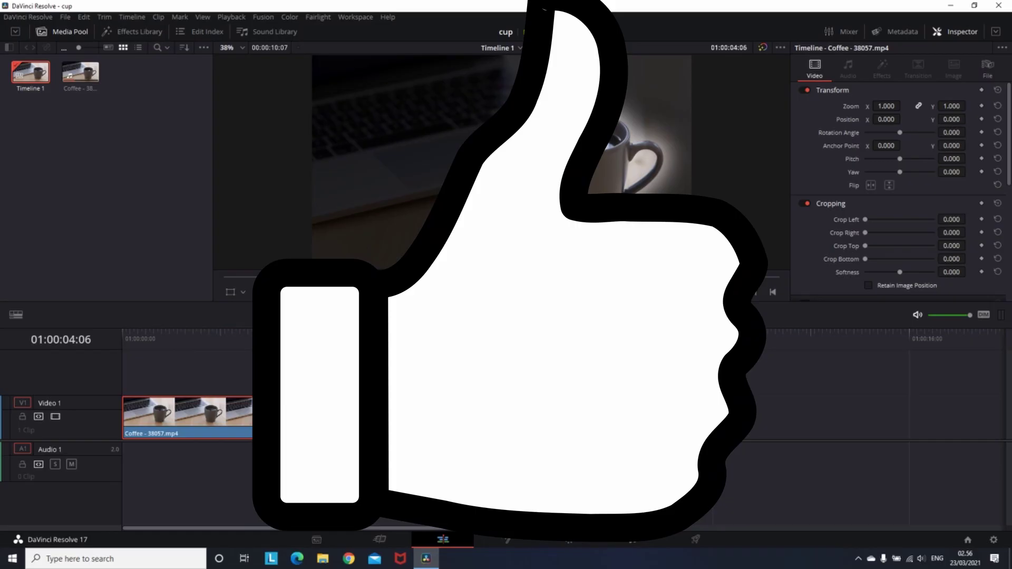